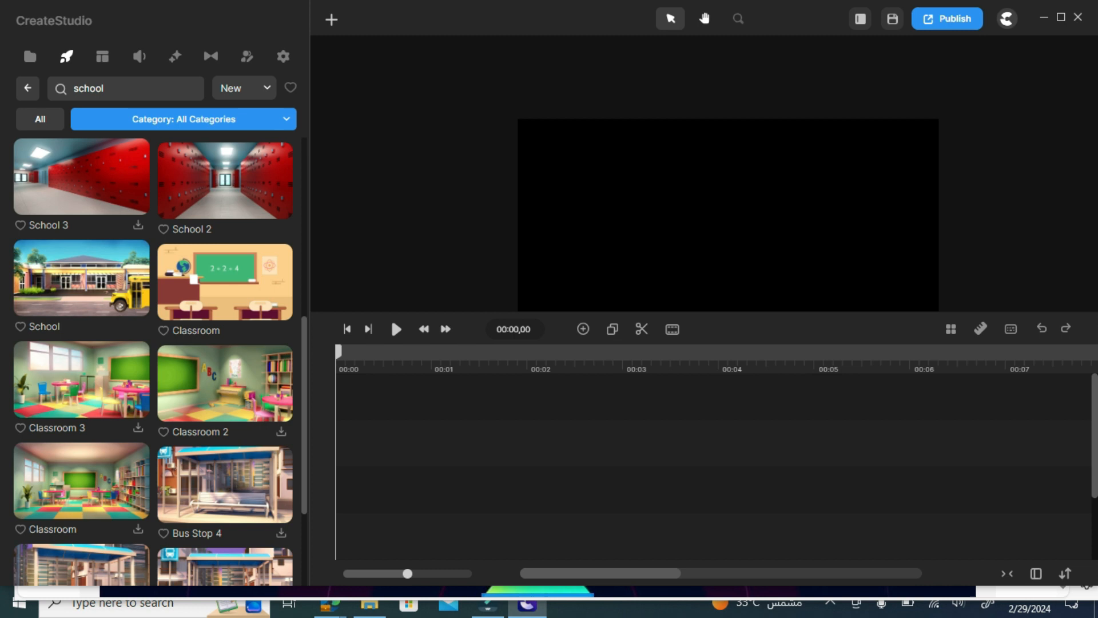
Switch to the Hand tool, then return to the 'school' background search results
click(705, 18)
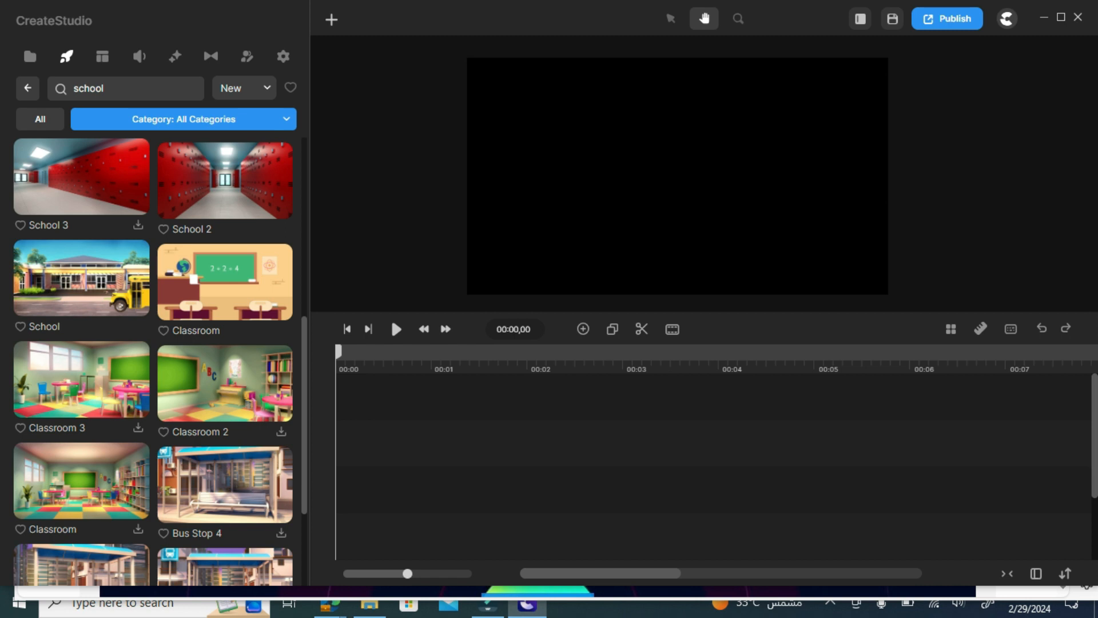
click(114, 88)
Place the School 2 red-locker hallway image on the timeline and select its clip
drag(224, 180, 358, 489)
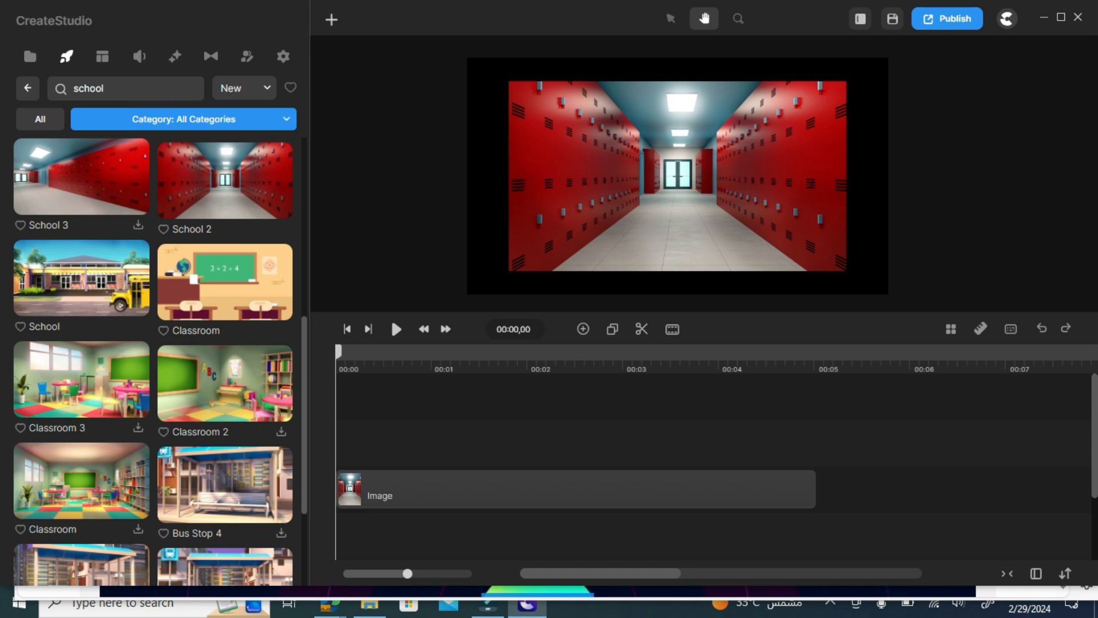
click(578, 489)
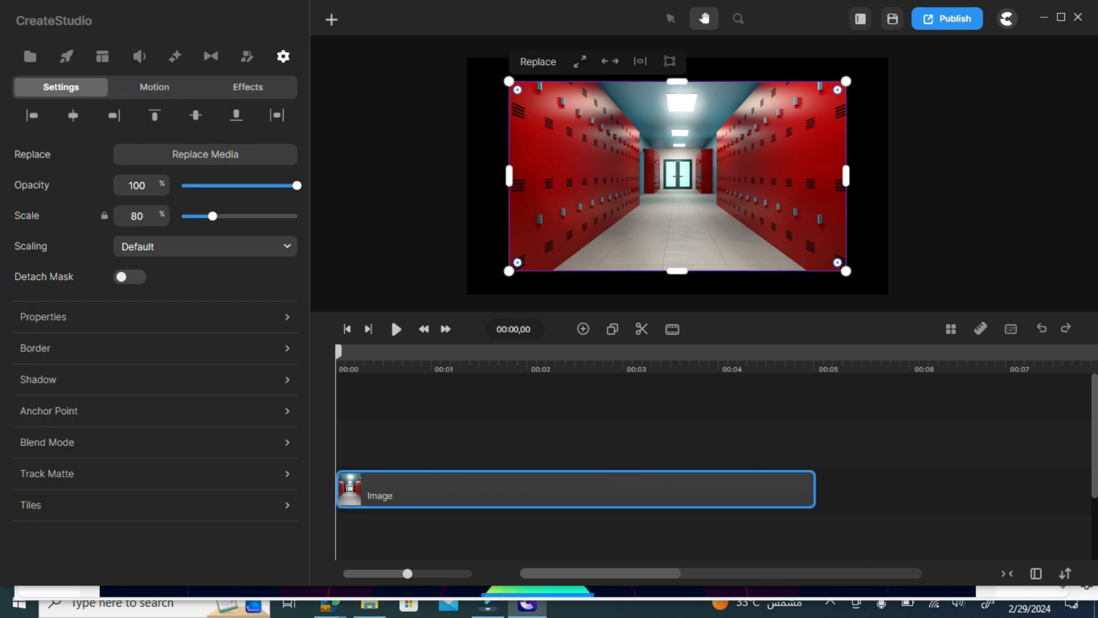
drag(678, 176, 701, 170)
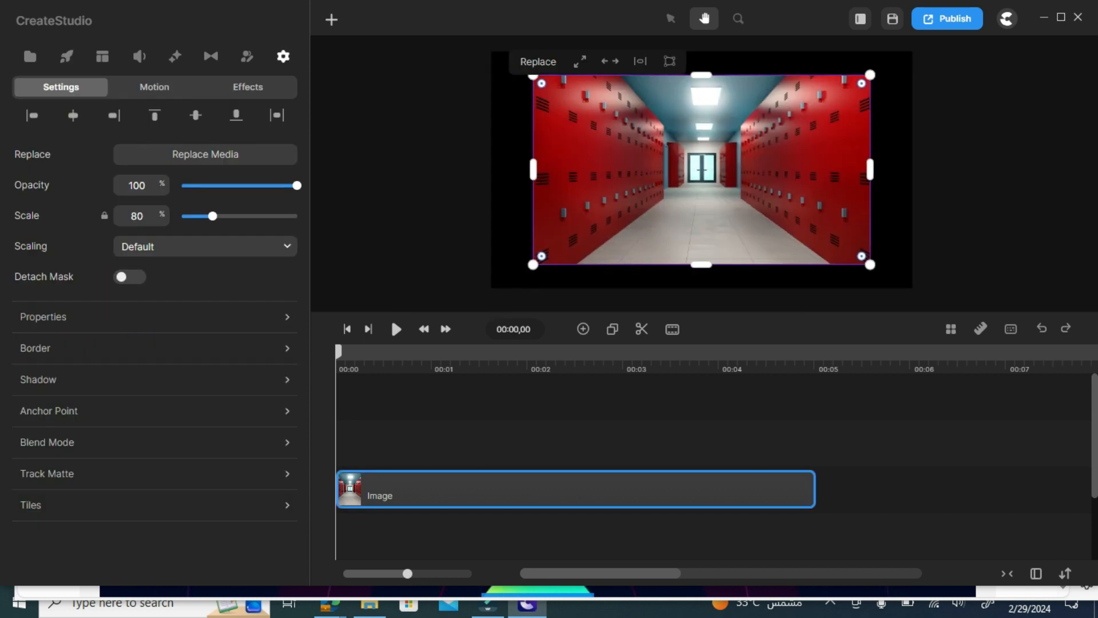
Enlarge the hallway image to 163% scale so it overfills the frame
click(671, 18)
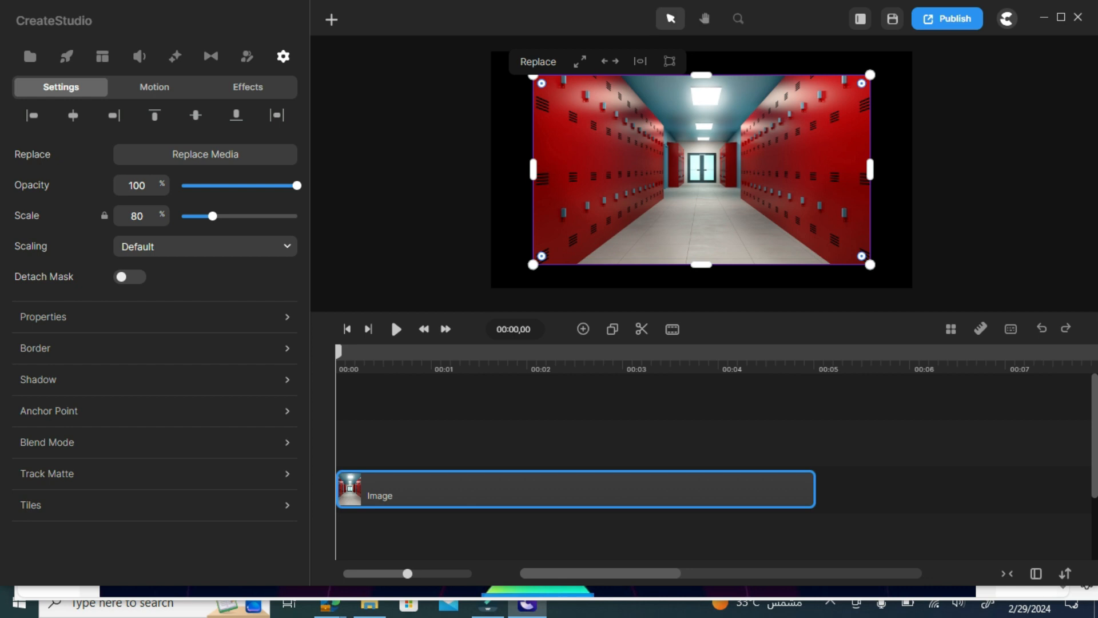
drag(533, 265, 296, 350)
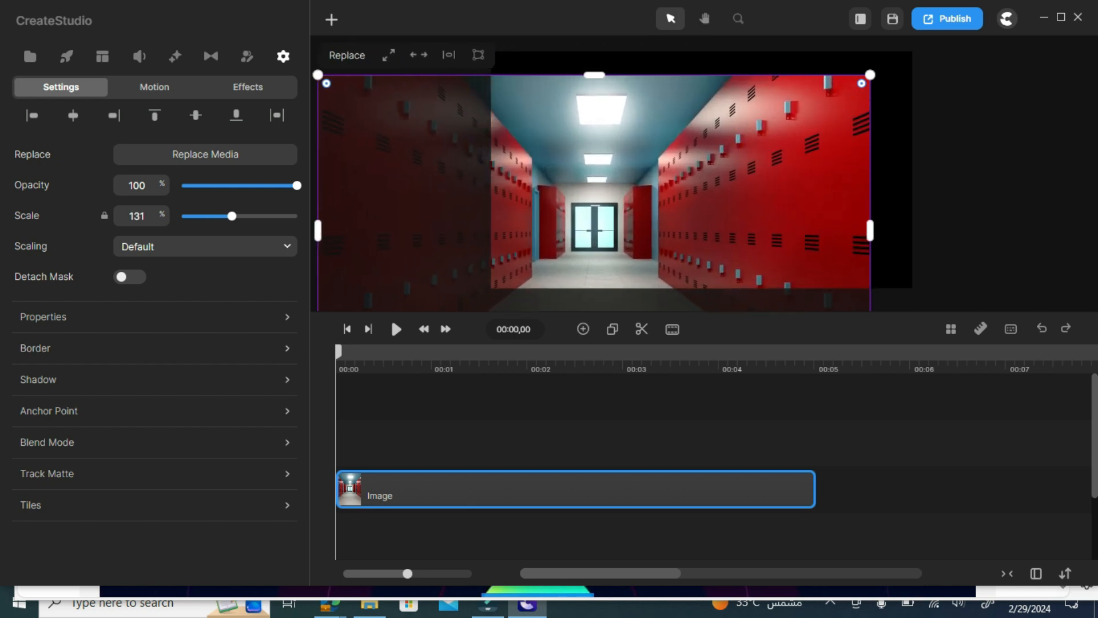
drag(870, 75, 1005, 2)
scroll(703, 173, up, 5)
scroll(705, 171, down, 5)
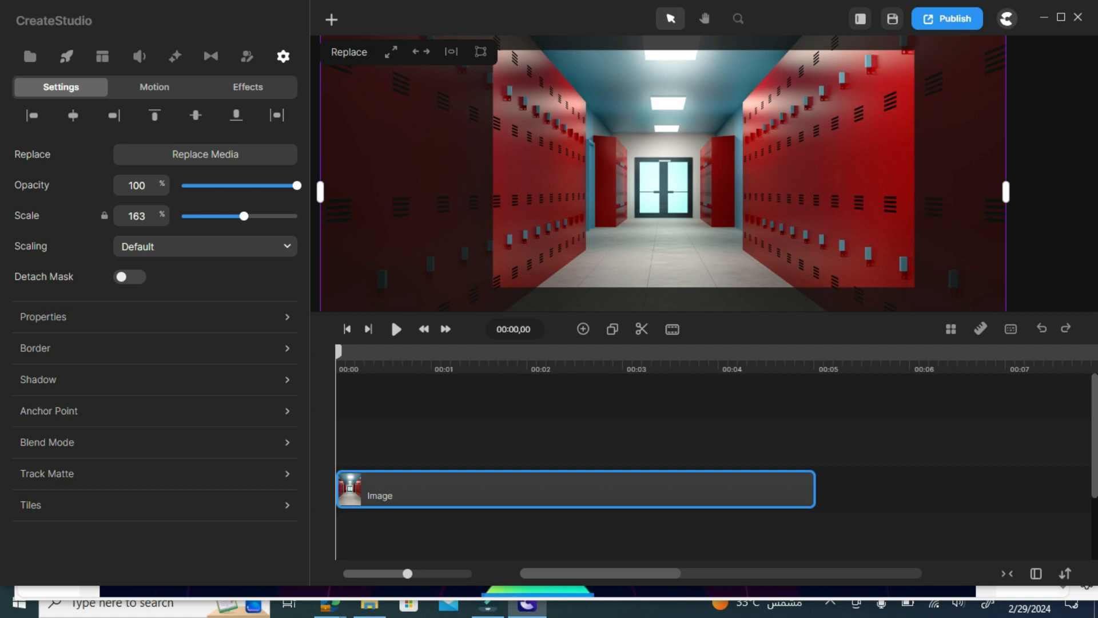
click(66, 55)
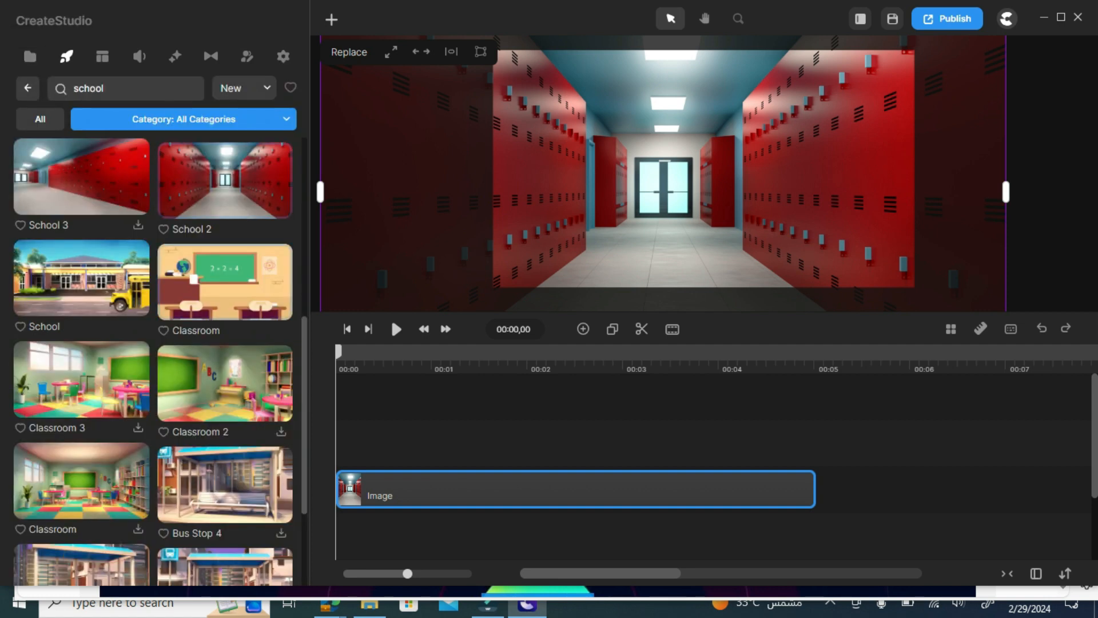
Add the skateboarding Teen Boy character to the hallway on its own track
click(28, 88)
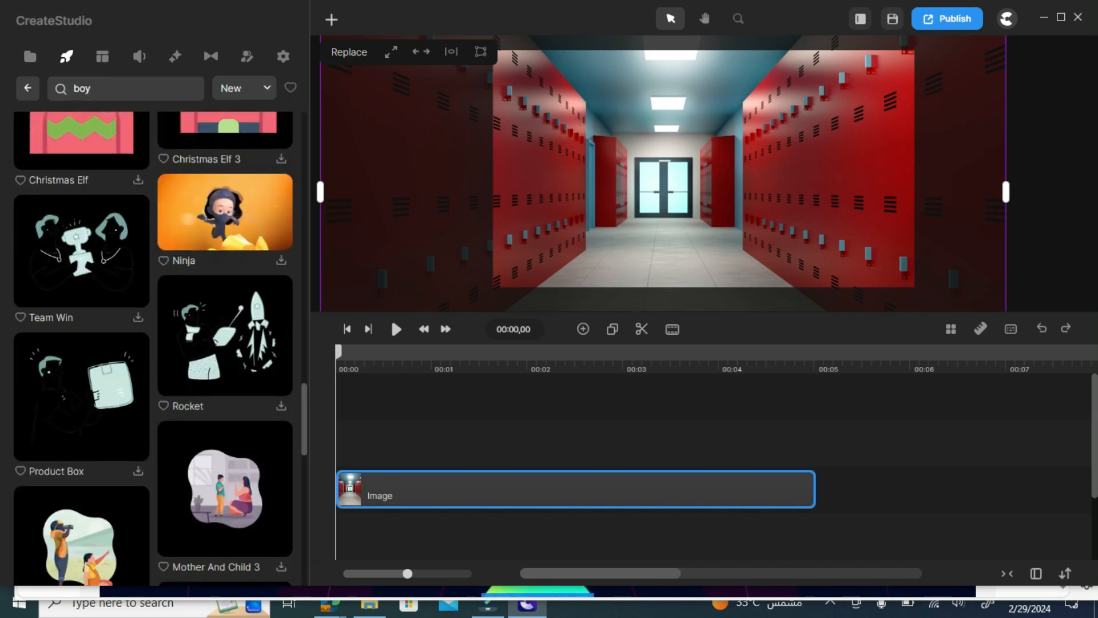
scroll(226, 158, up, 7)
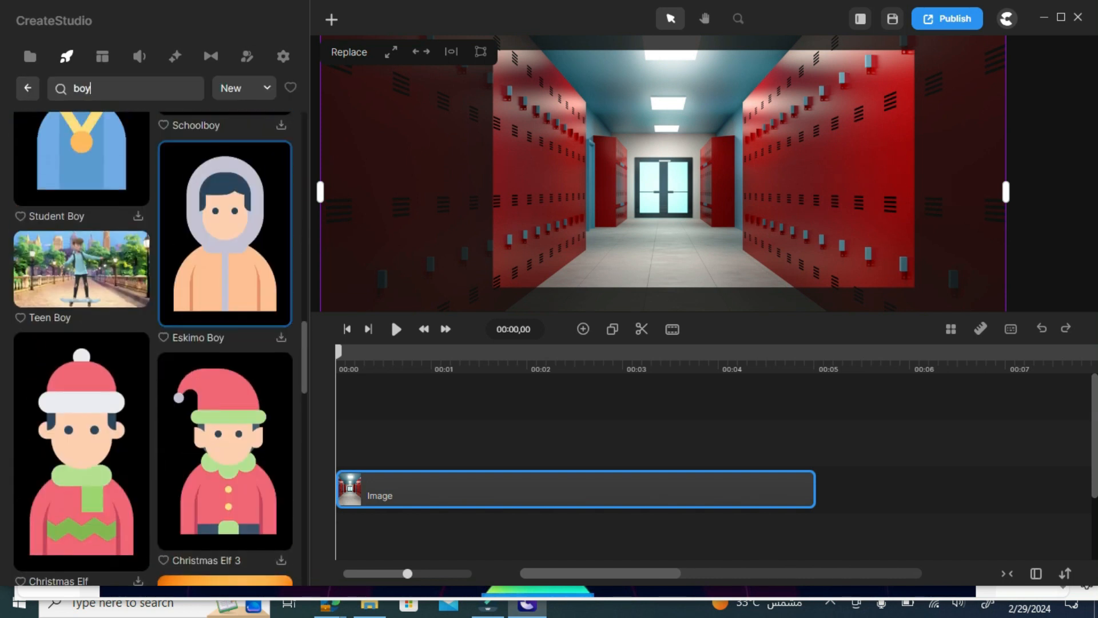
drag(82, 269, 369, 443)
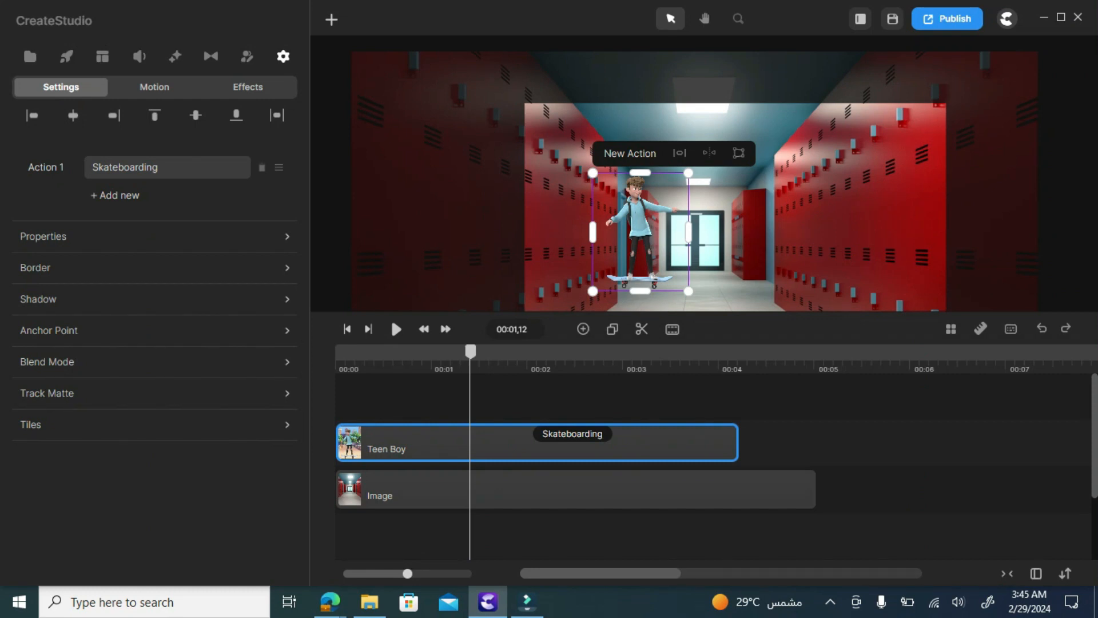
Add Position keyframes to the Teen Boy with Linear easing
click(583, 329)
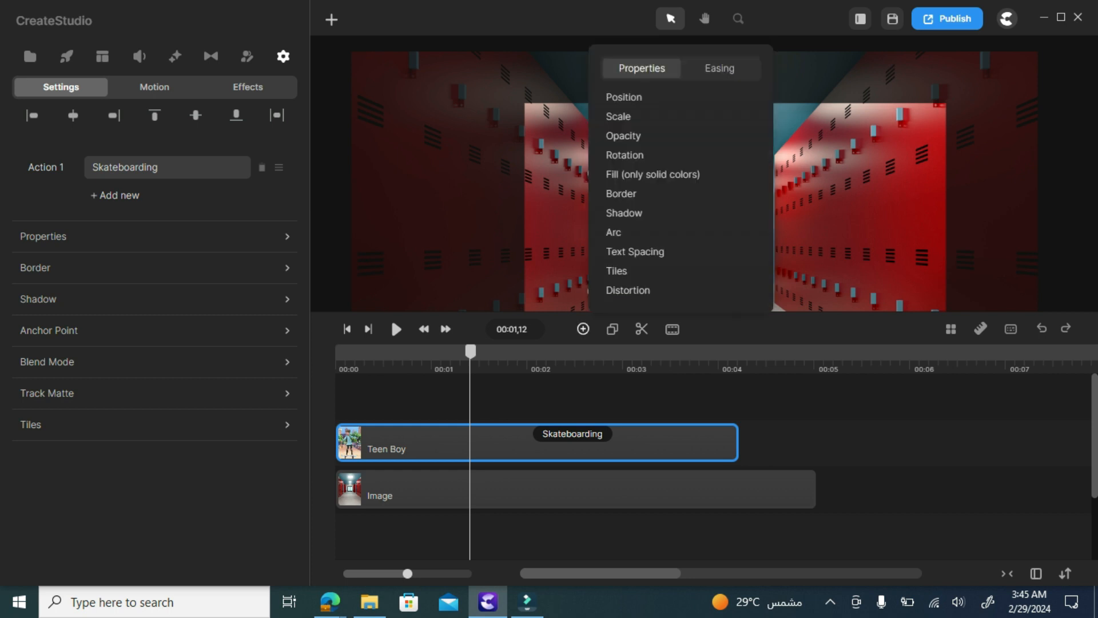
click(625, 97)
click(719, 68)
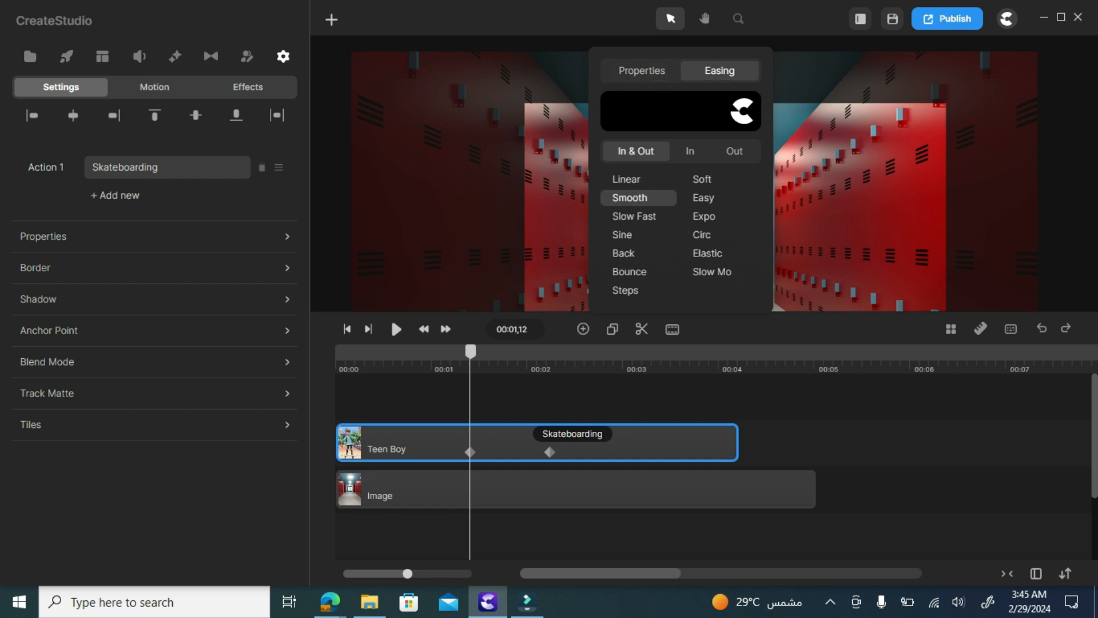
click(627, 179)
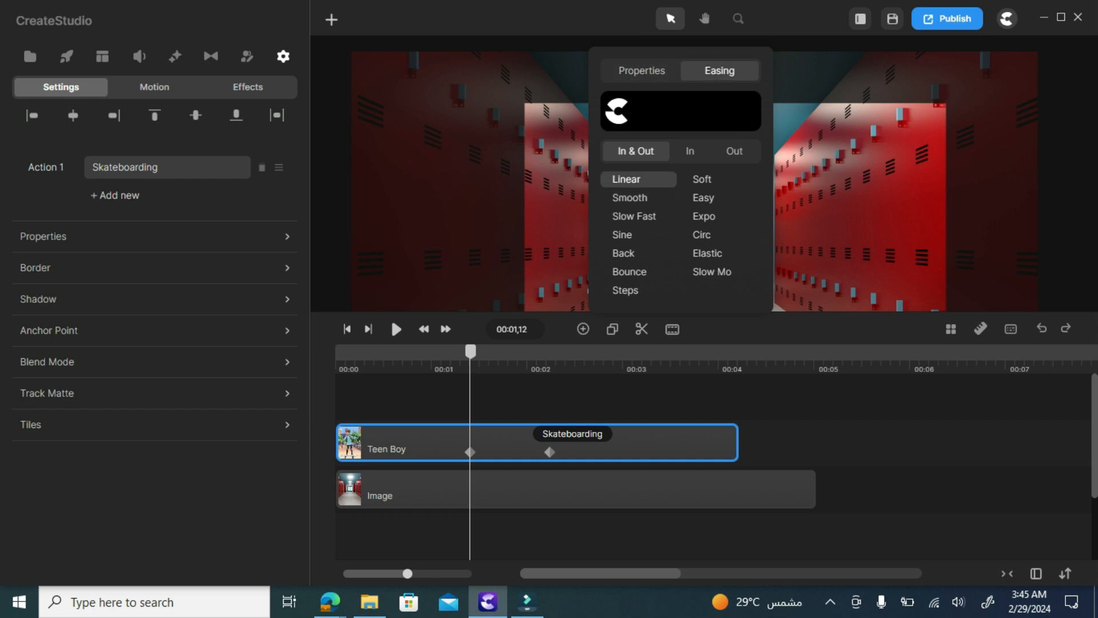
key(Escape)
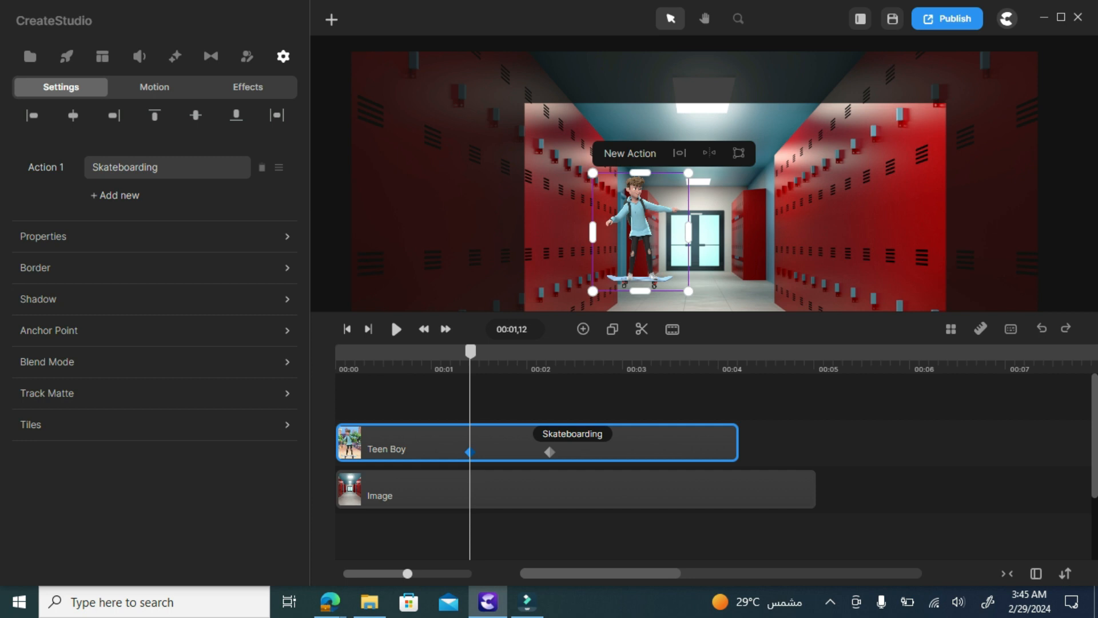
Shift the boy left at the first keyframe, right at the second, and move the second to about 3.28 s
key(Left)
key(Left)
key(Left)
key(Left)
key(Left)
key(Left)
key(Left)
key(Left)
key(Left)
key(Left)
key(Left)
key(Left)
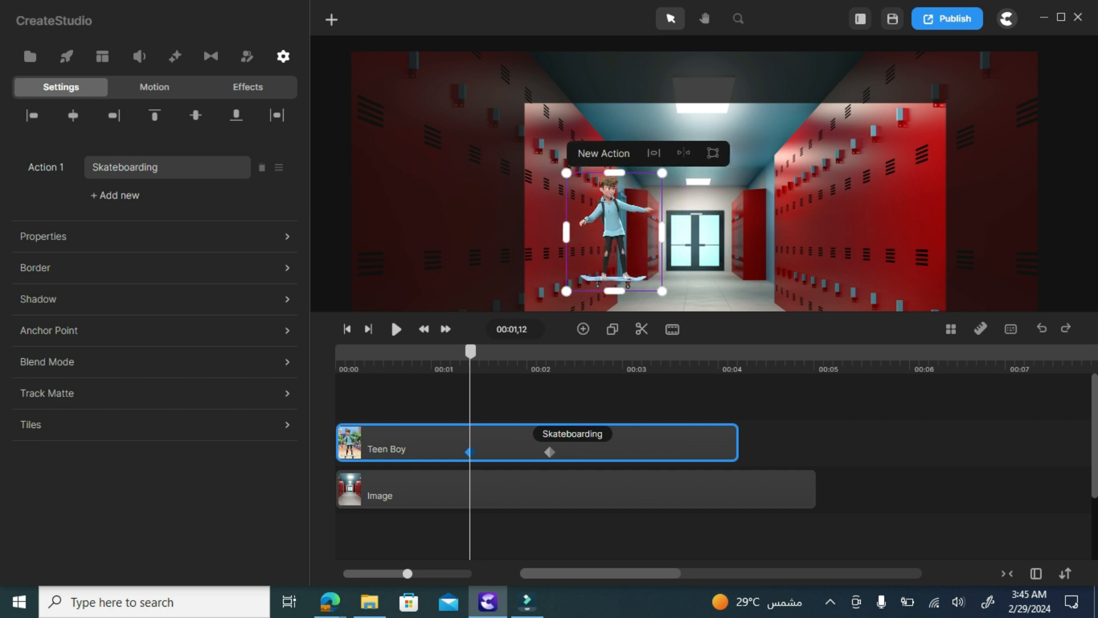
key(Left)
key(Left)
key(Left)
key(Left)
key(Left)
key(Left)
key(Left)
key(Left)
key(Left)
key(Left)
key(Left)
key(Left)
key(Left)
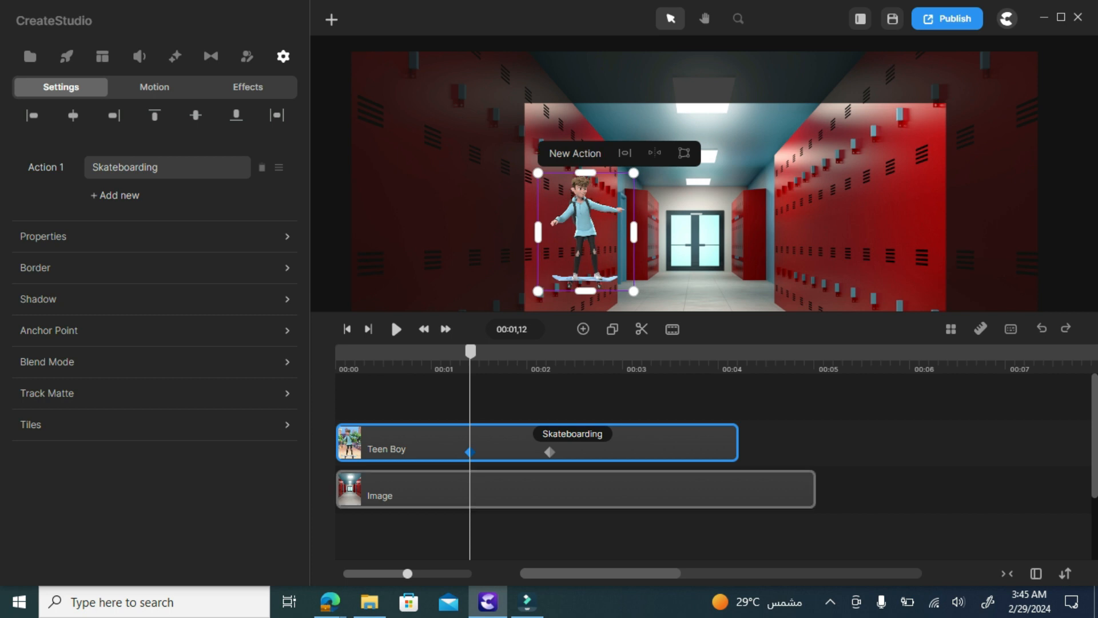
click(550, 452)
key(Right)
key(Right)
key(Right)
key(Right)
key(Right)
key(Right)
key(Right)
key(Right)
key(Right)
key(Right)
key(Right)
key(Right)
key(Right)
key(Right)
key(Right)
key(Right)
key(Right)
key(Right)
key(Right)
key(Right)
key(Right)
key(Right)
key(Right)
key(Right)
key(Right)
key(Right)
key(Right)
key(Right)
key(Right)
key(Right)
key(Right)
key(Right)
key(Right)
key(Right)
key(Right)
key(Right)
key(Right)
key(Right)
key(Right)
key(Right)
key(Right)
key(Right)
key(Right)
key(Right)
key(Right)
key(Right)
key(Right)
key(Right)
key(Right)
key(Right)
key(Right)
key(Right)
key(Right)
key(Right)
key(Right)
key(Right)
key(Right)
key(Right)
key(Right)
key(Right)
key(Right)
key(Right)
key(Right)
key(Right)
key(Right)
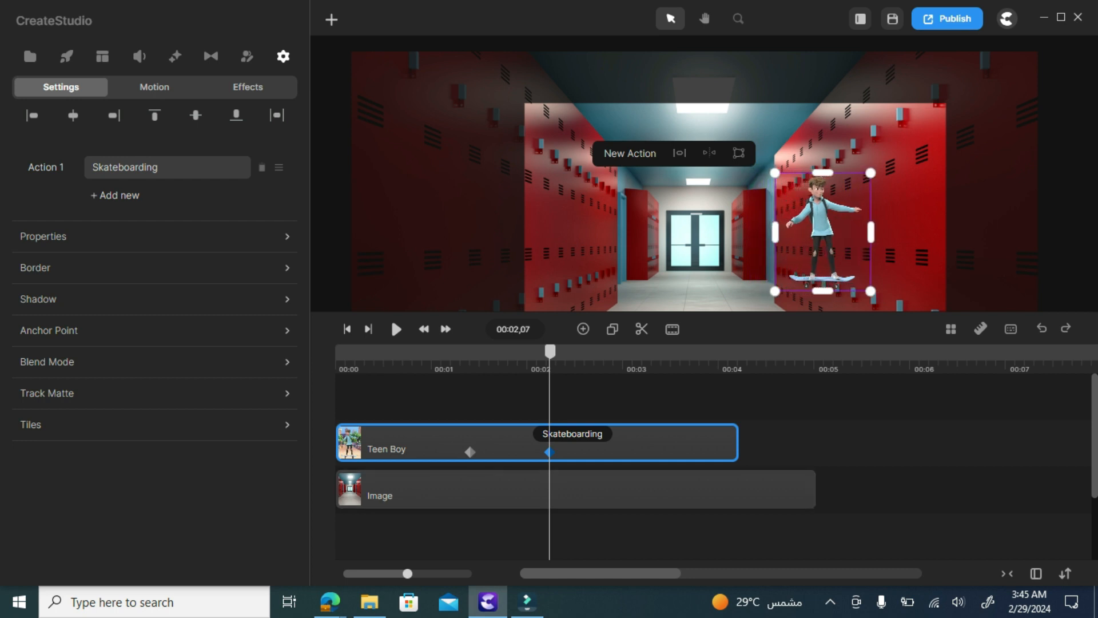
drag(549, 452, 712, 452)
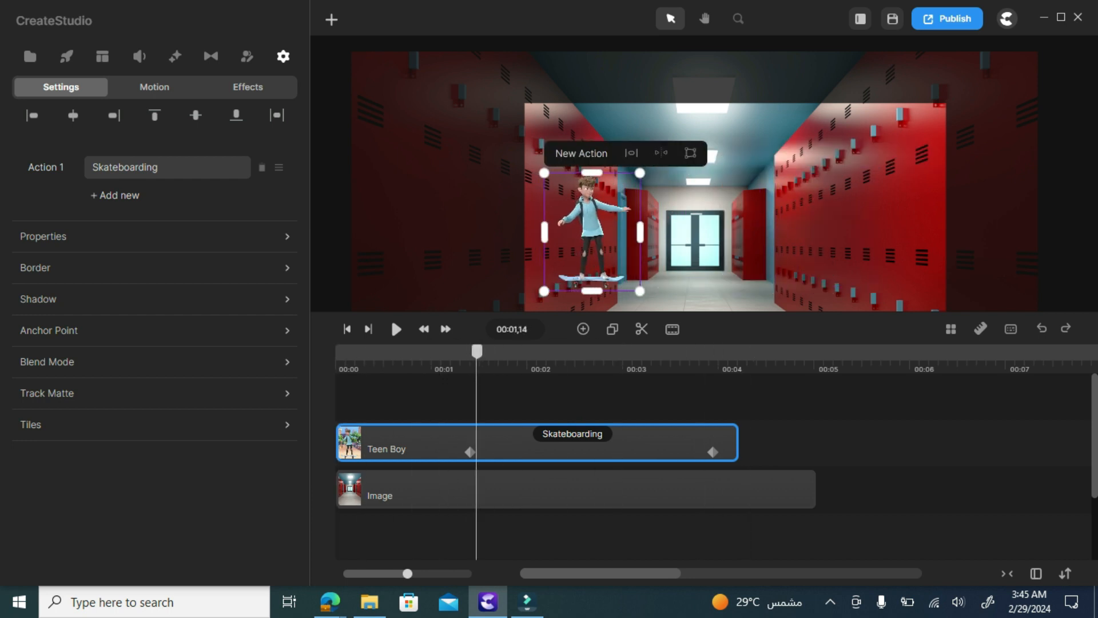
drag(477, 351, 470, 351)
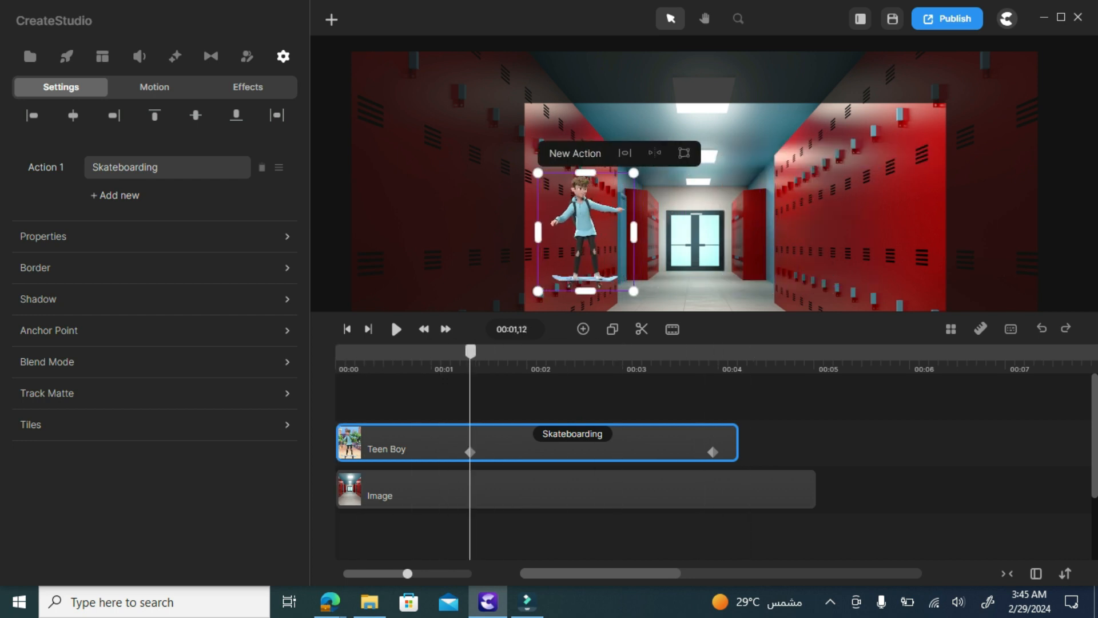
drag(470, 351, 400, 352)
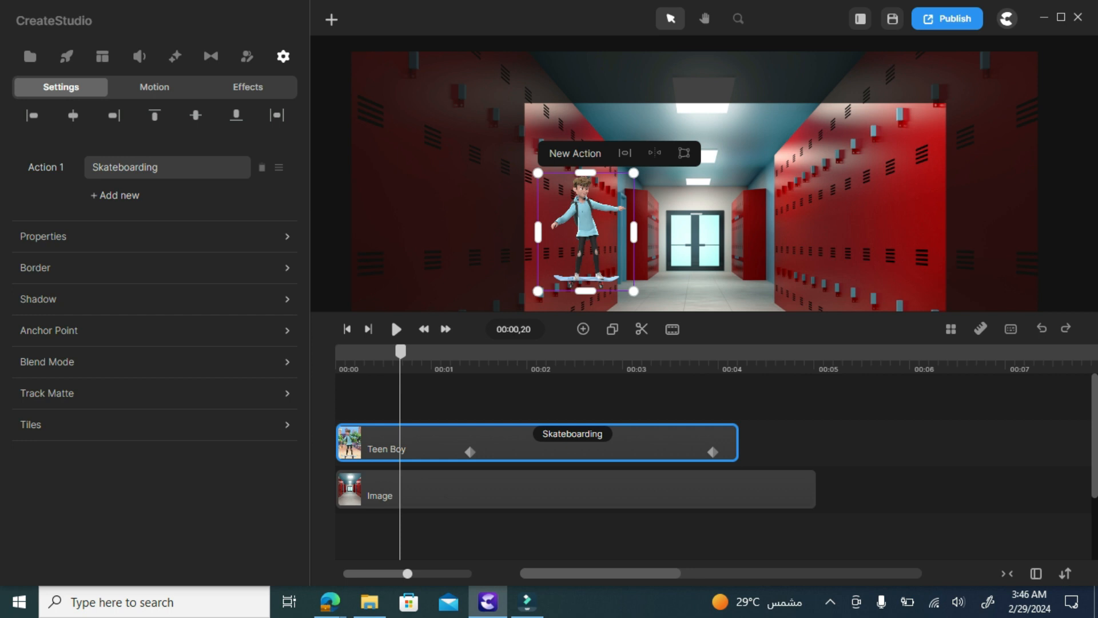
Add a blue square and stretch it over the hallway doorway to 68% scale
click(331, 19)
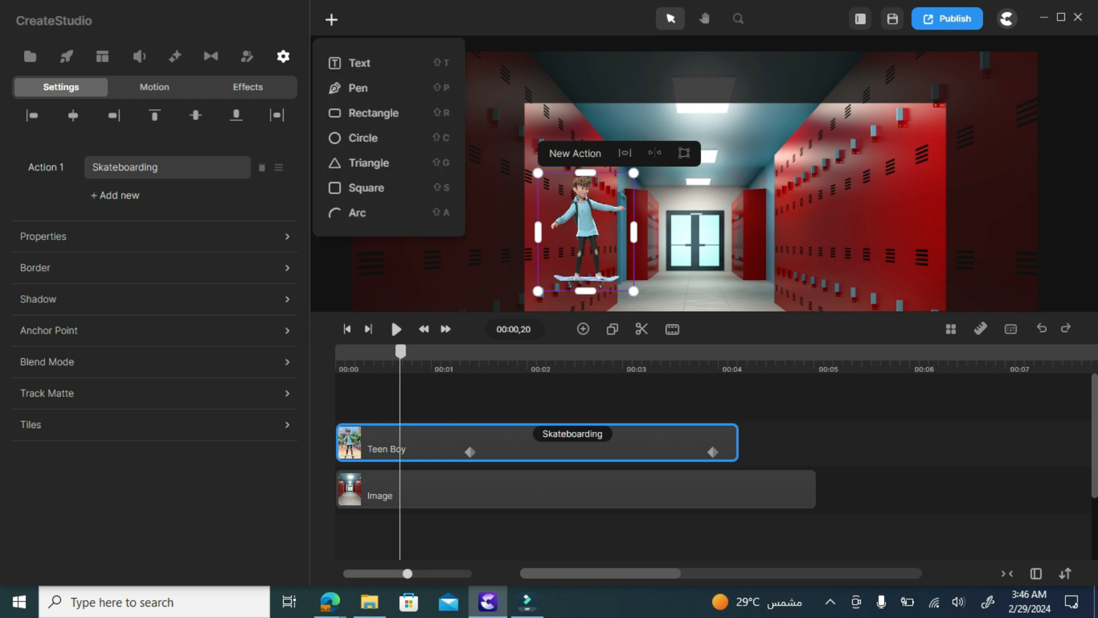
click(366, 188)
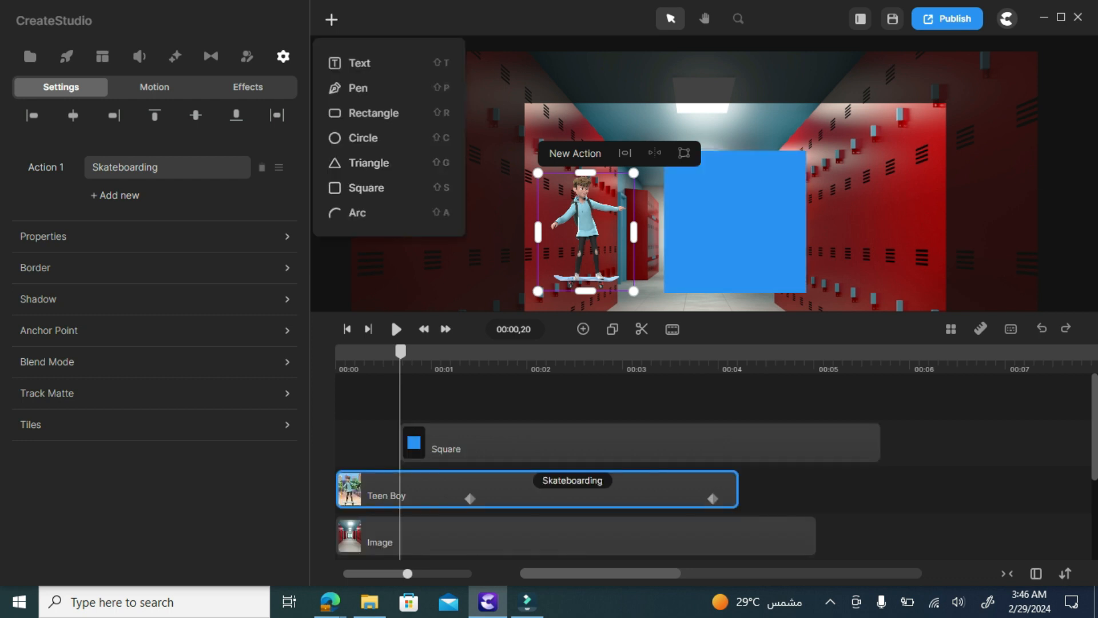
drag(735, 222, 687, 229)
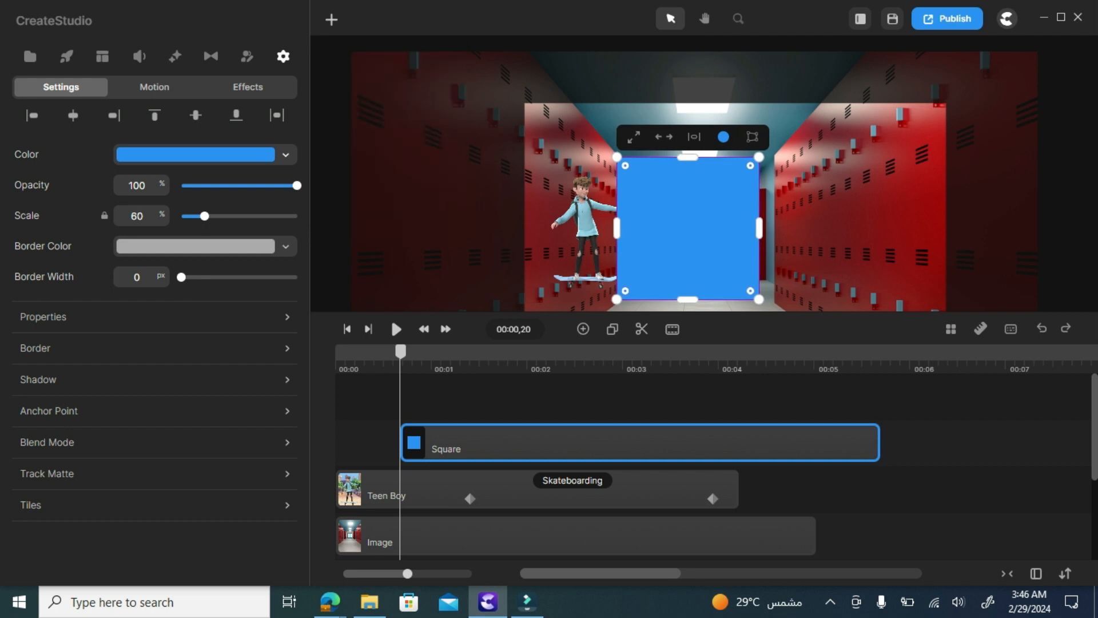
drag(759, 228, 777, 227)
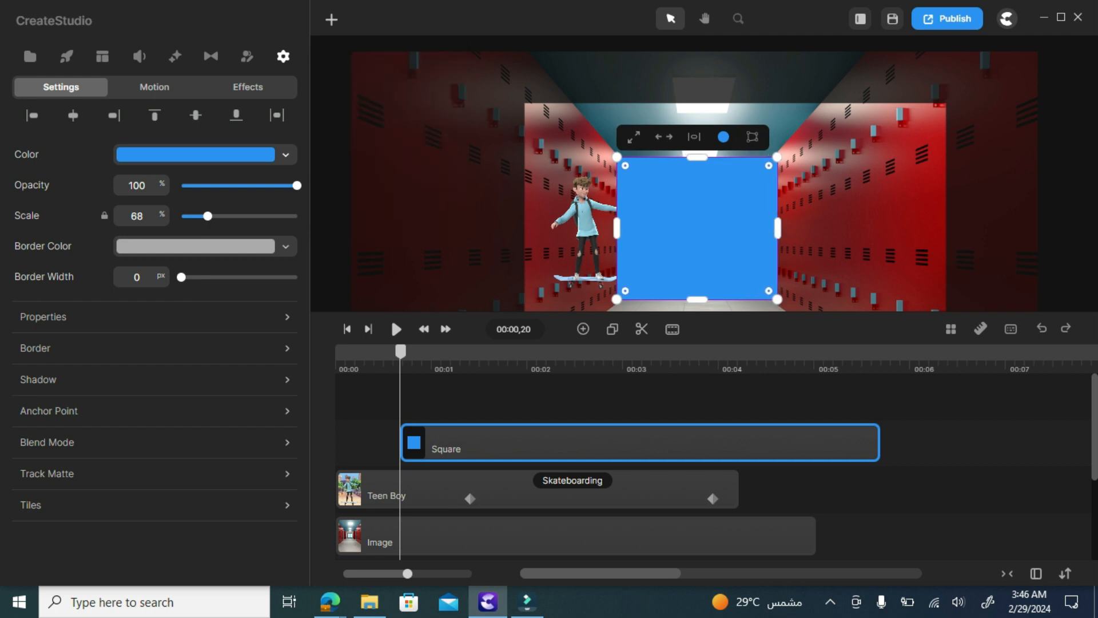
drag(697, 299, 698, 304)
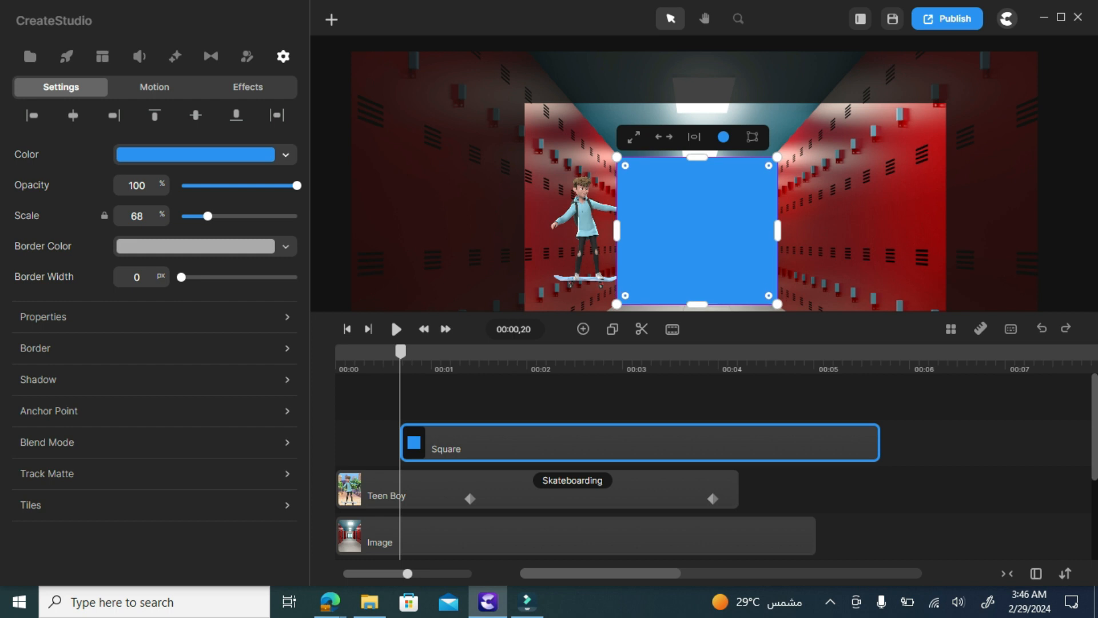
drag(698, 157, 697, 144)
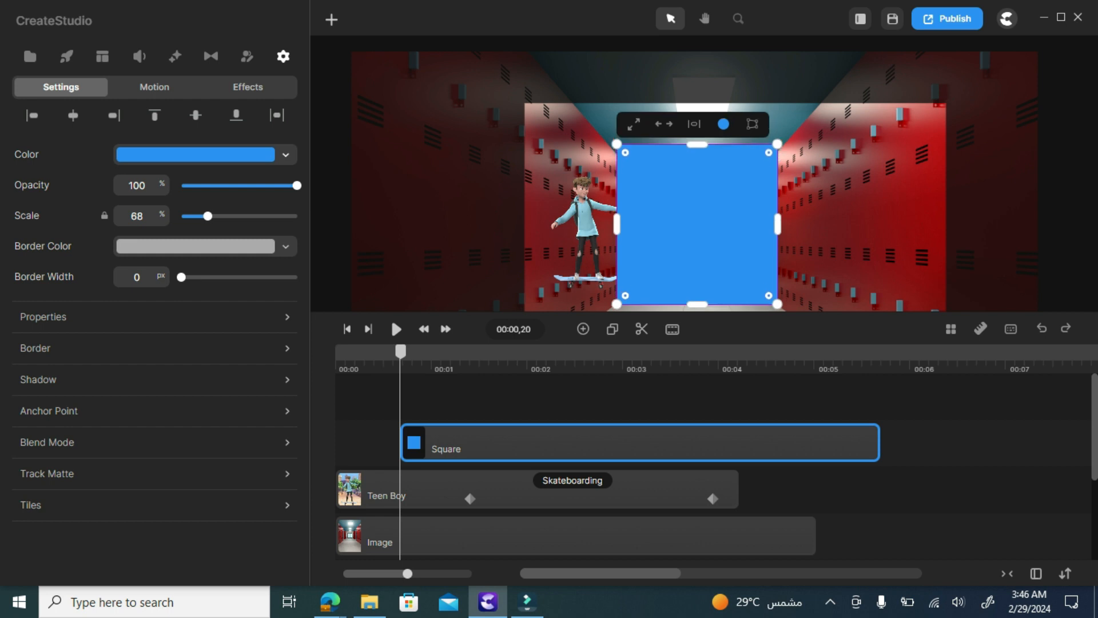
scroll(676, 224, up, 3)
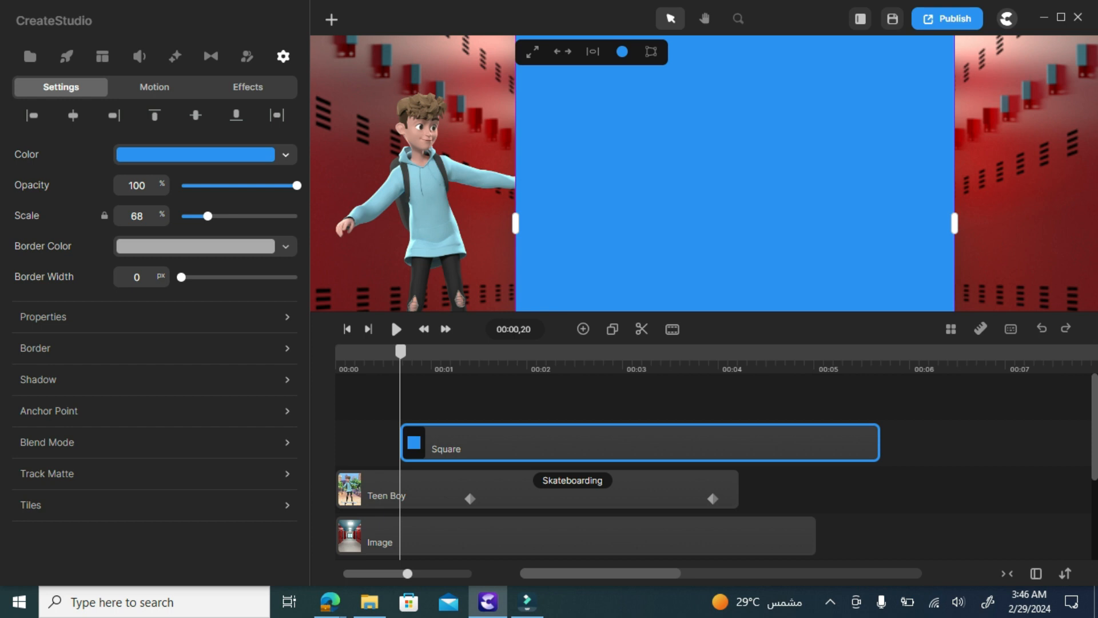
scroll(676, 225, down, 3)
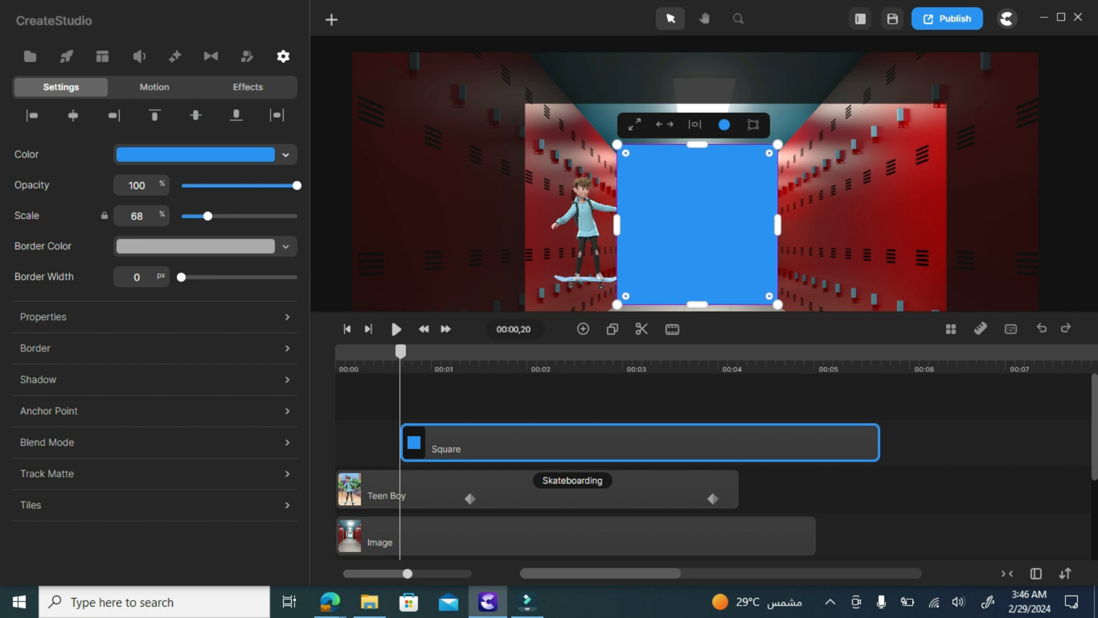
click(587, 229)
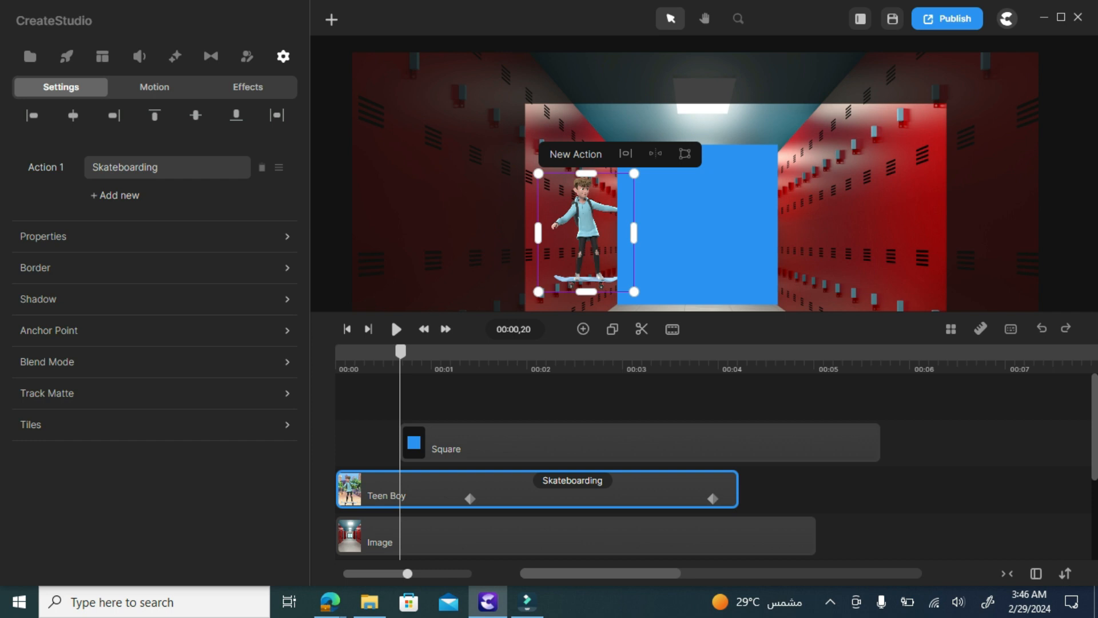
Group the Teen Boy clip and select the Group and Square clips together
right_click(721, 489)
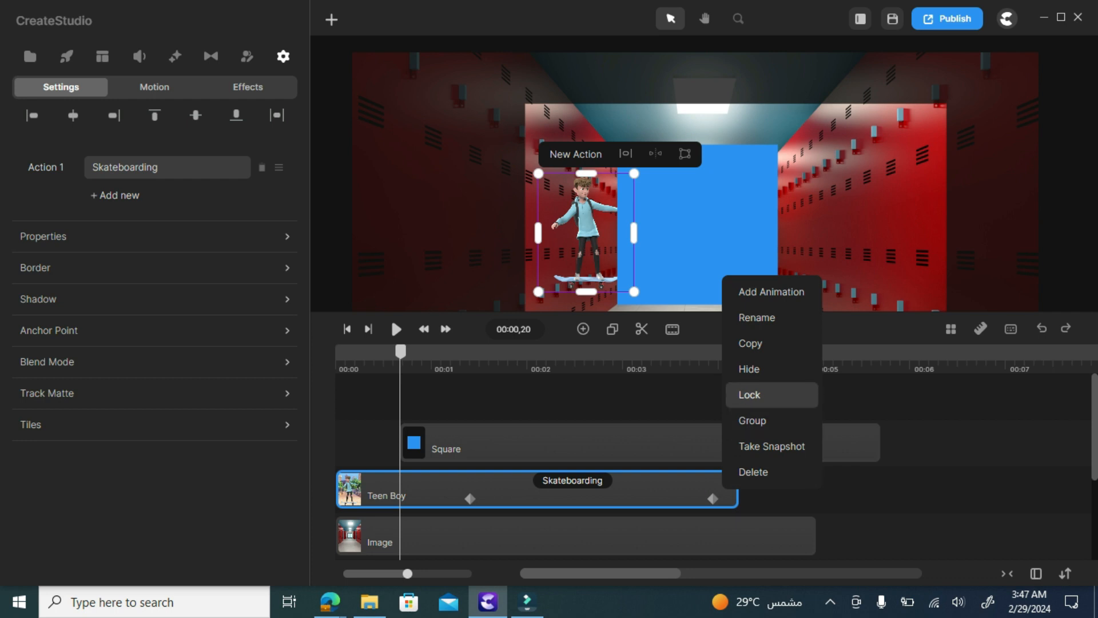
click(752, 421)
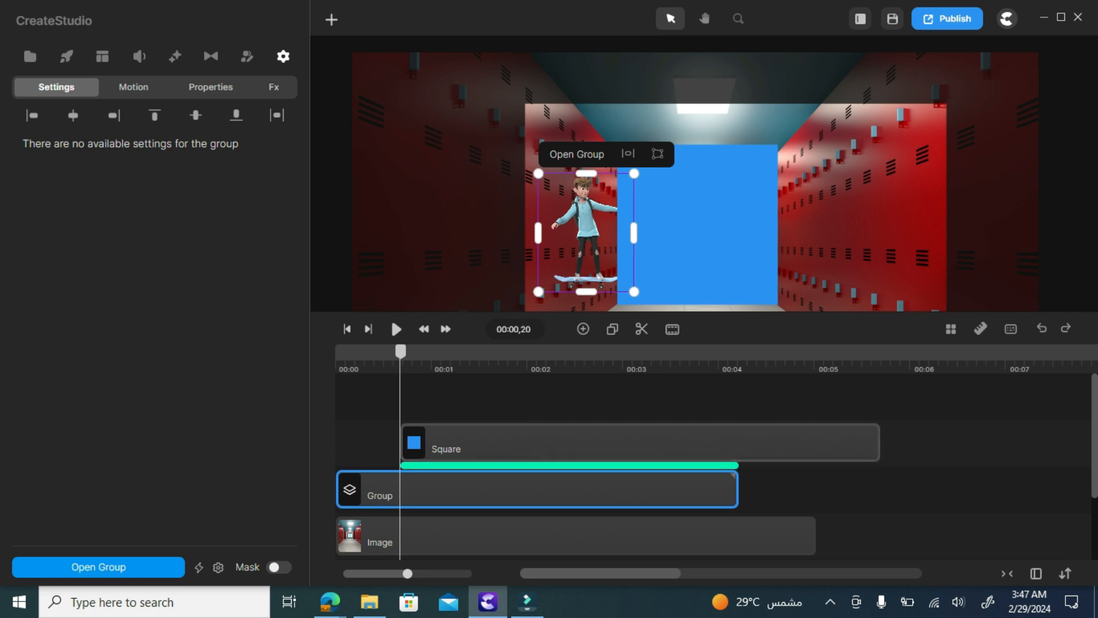
drag(829, 499, 701, 431)
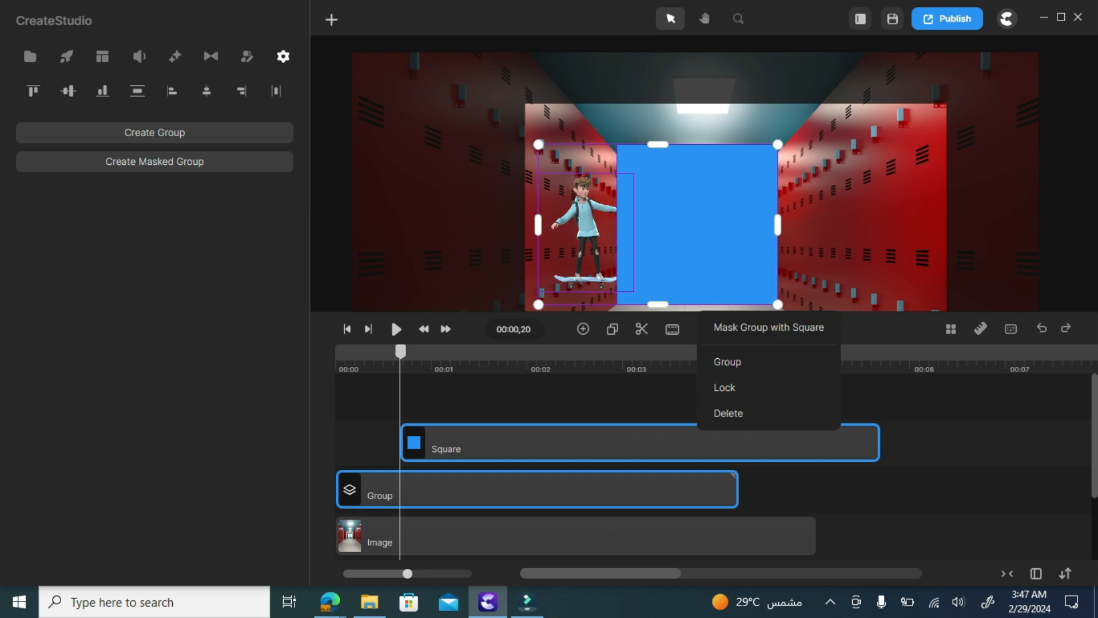
Mask the Teen Boy Group with the Square and preview the animation
click(769, 328)
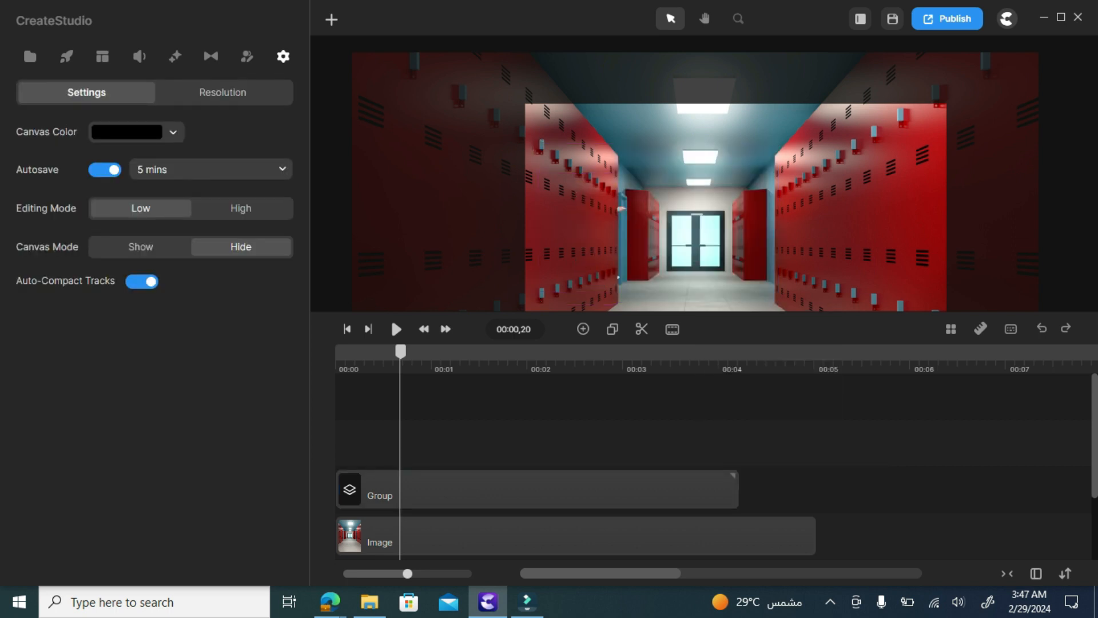
key(space)
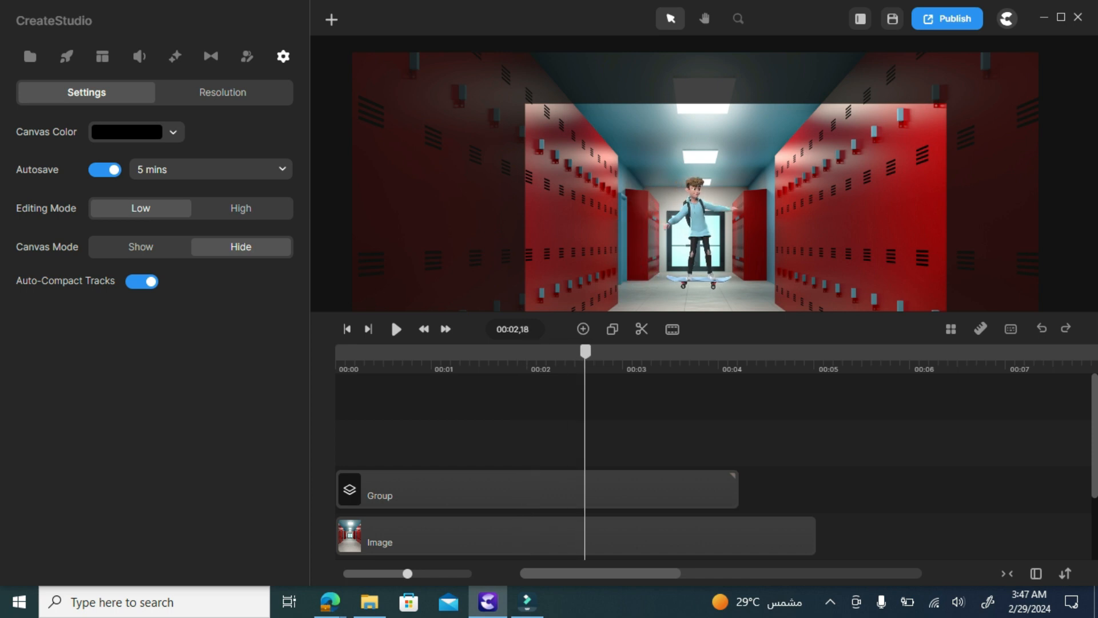
mouse_move(663, 351)
mouse_down()
mouse_move(819, 351)
mouse_move(672, 351)
mouse_up()
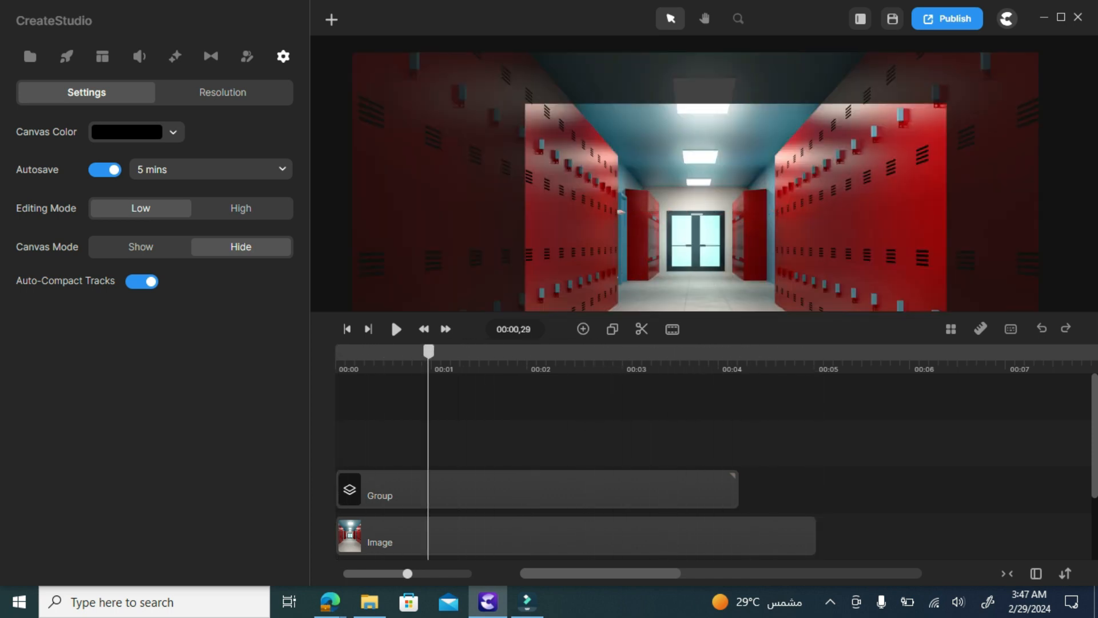
Extend the Group and Image clips toward the end of the timeline
drag(736, 490, 1091, 490)
drag(815, 536, 1090, 536)
scroll(1076, 515, down, 2)
scroll(715, 467, up, 2)
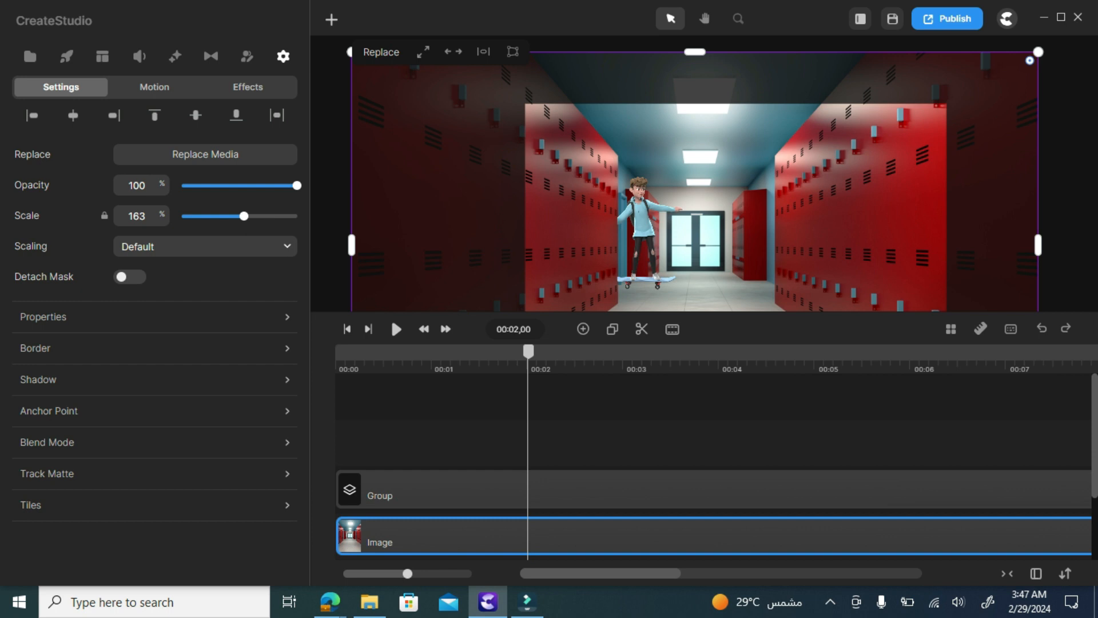
click(347, 329)
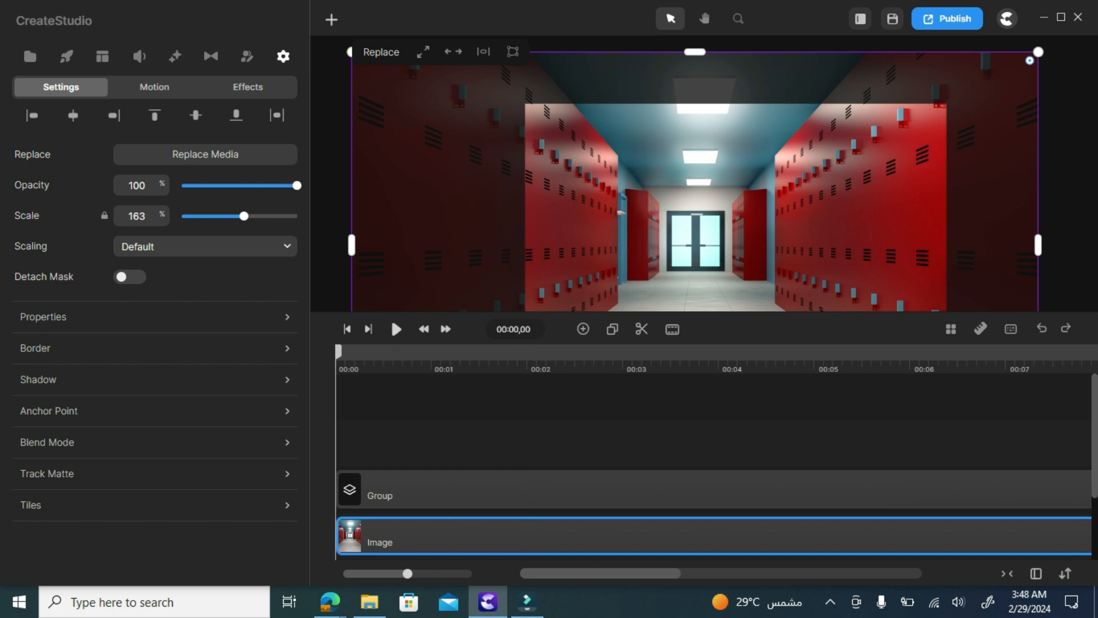
key(space)
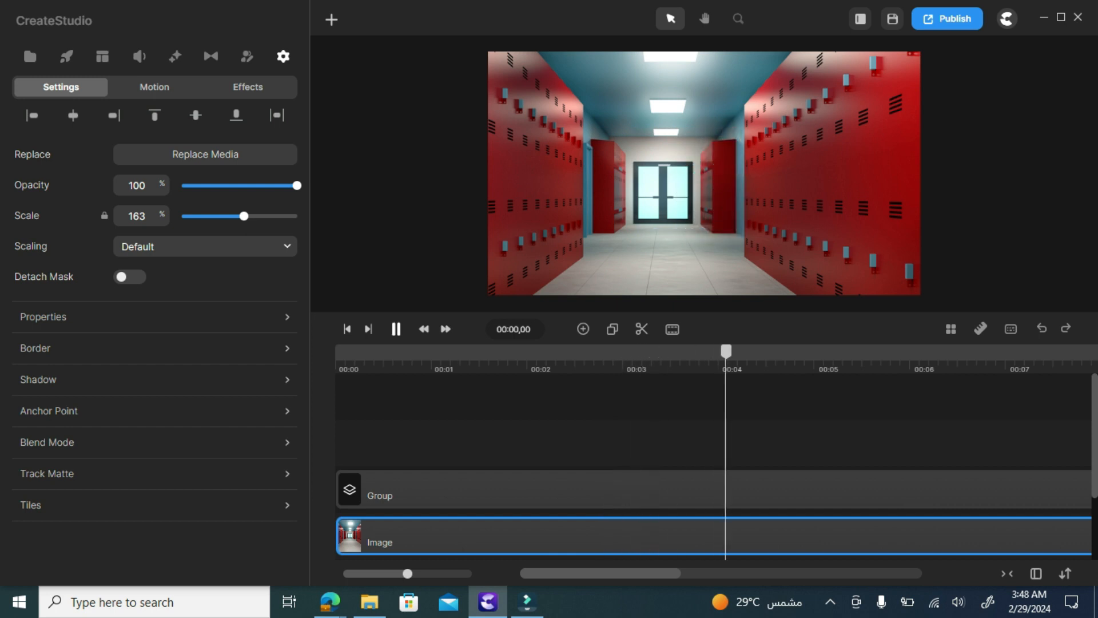
click(396, 329)
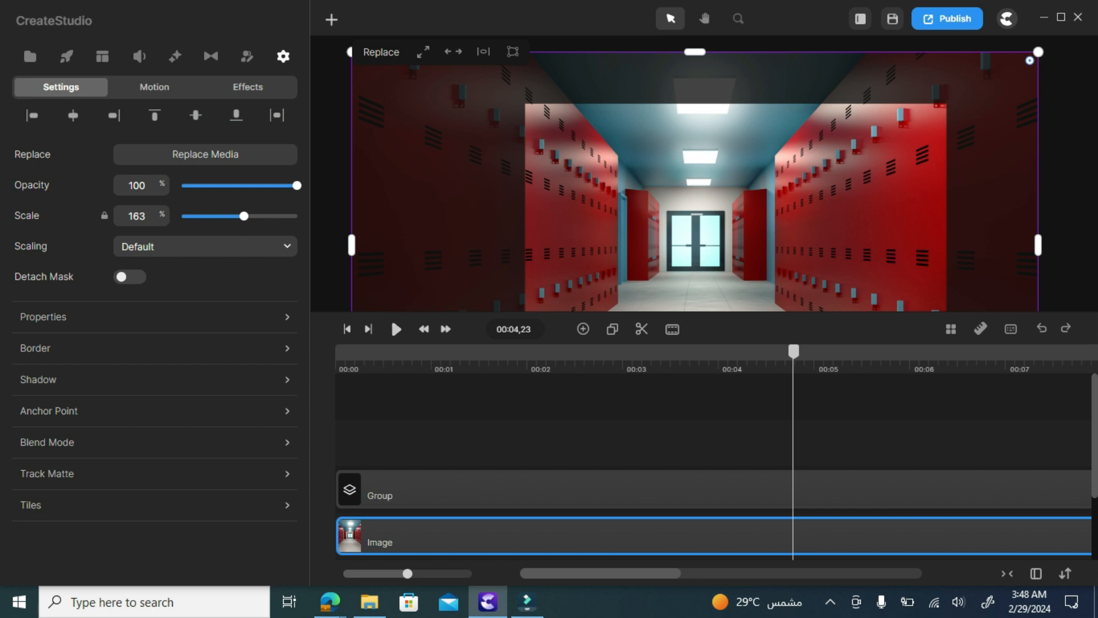
click(830, 601)
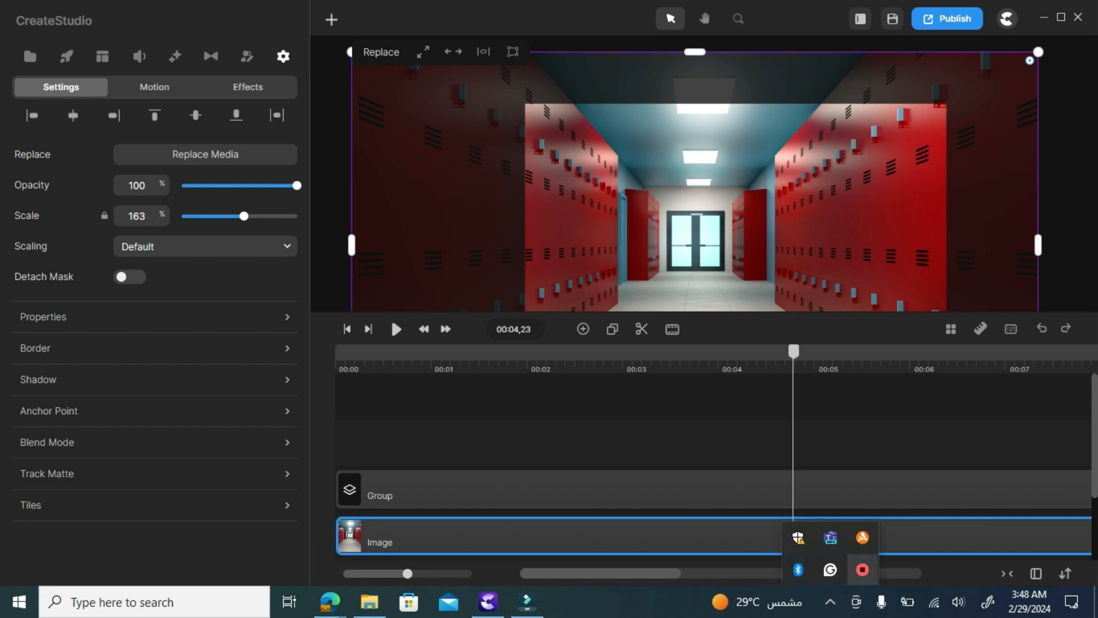